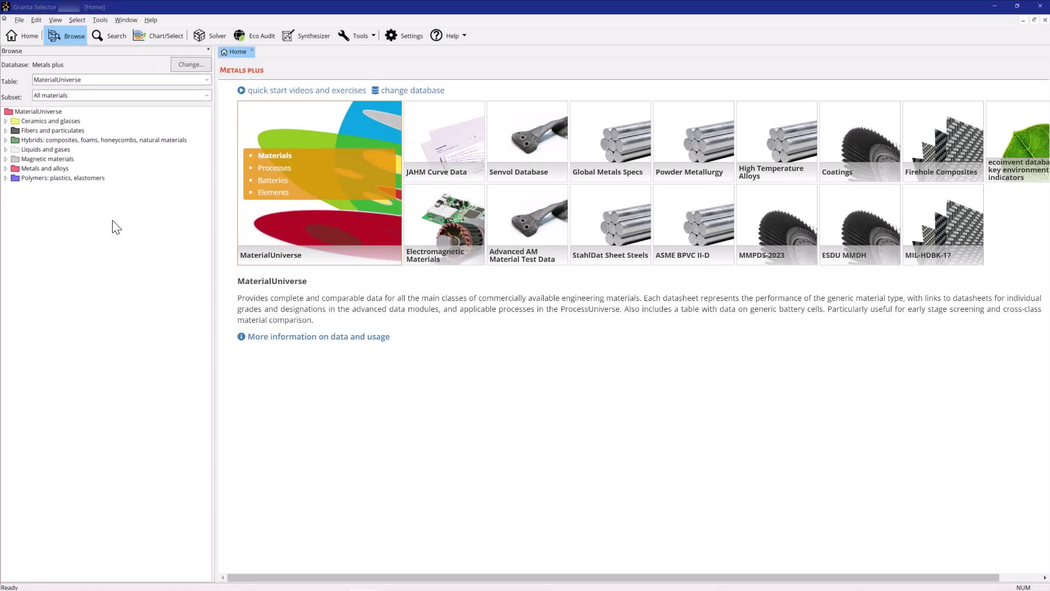
Step: Expand Polymers > Plastics > Thermoplastics > PE > High density > Unfilled in the materials tree
left_click(6, 178)
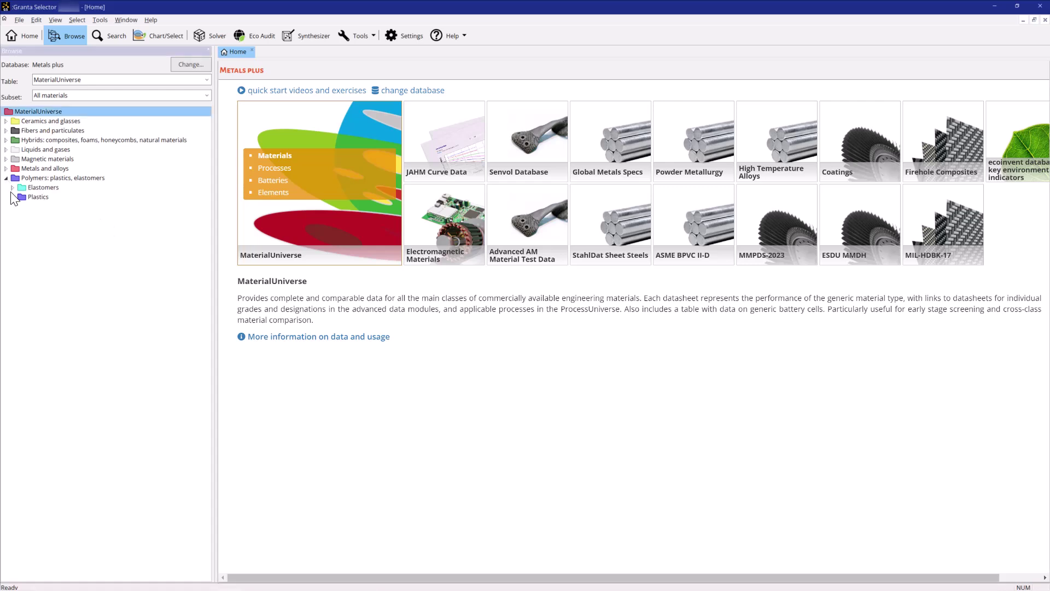
left_click(12, 197)
left_click(19, 206)
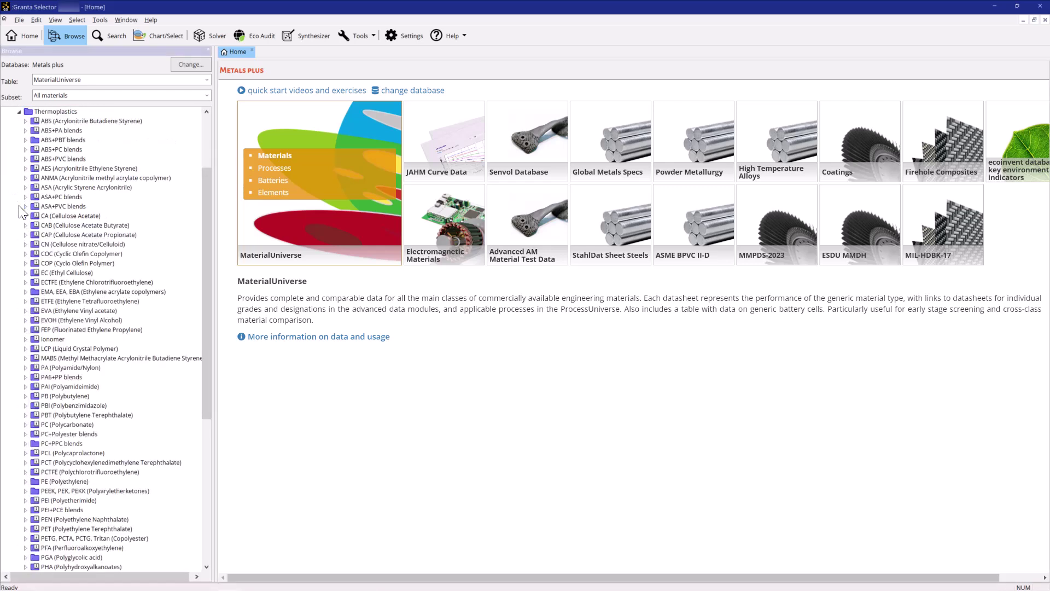
left_click_drag(206, 233, 204, 376)
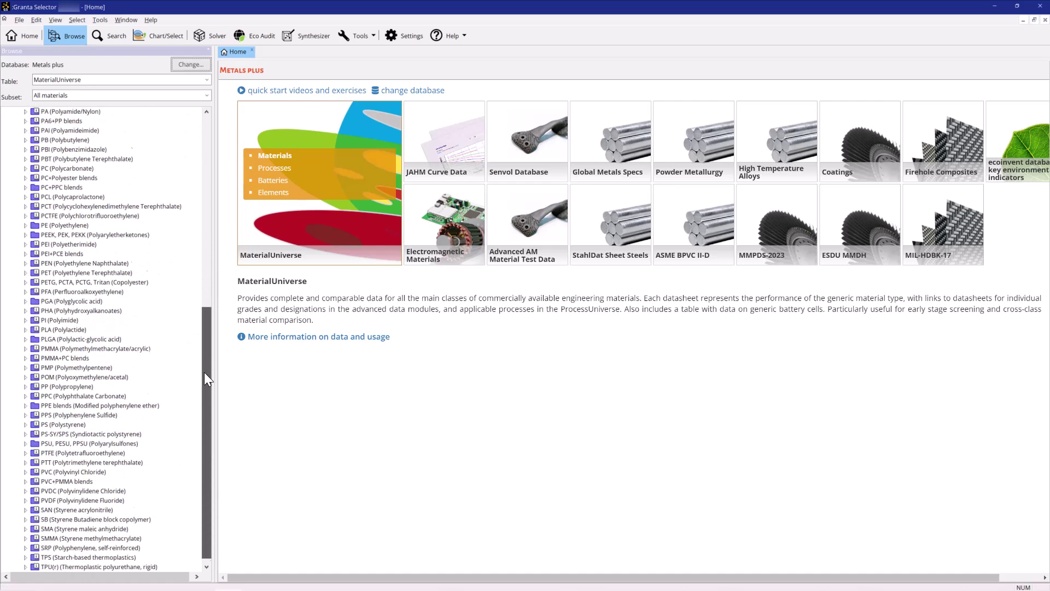
left_click(26, 215)
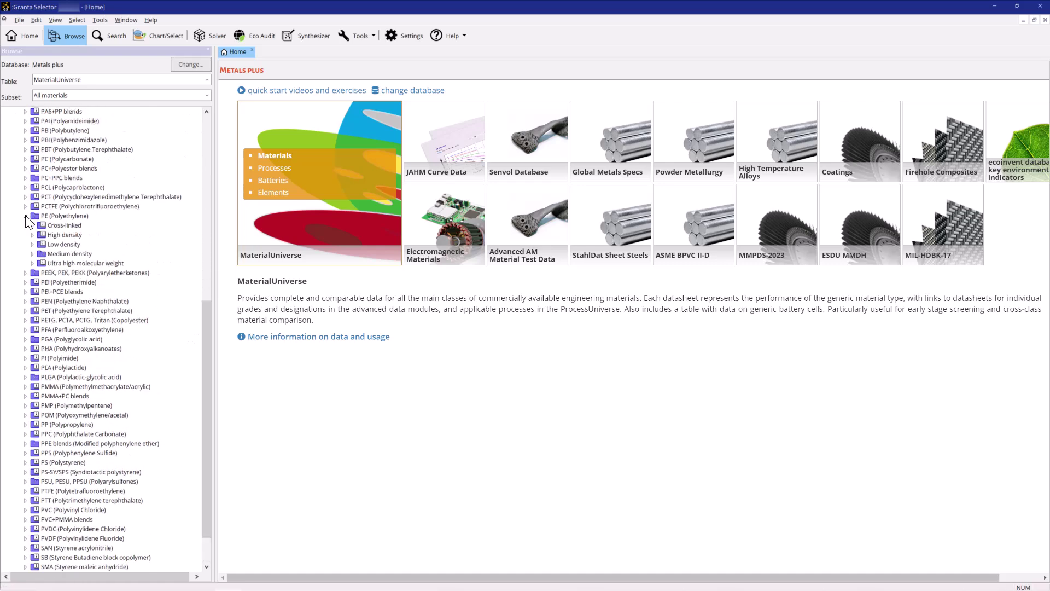
left_click(32, 235)
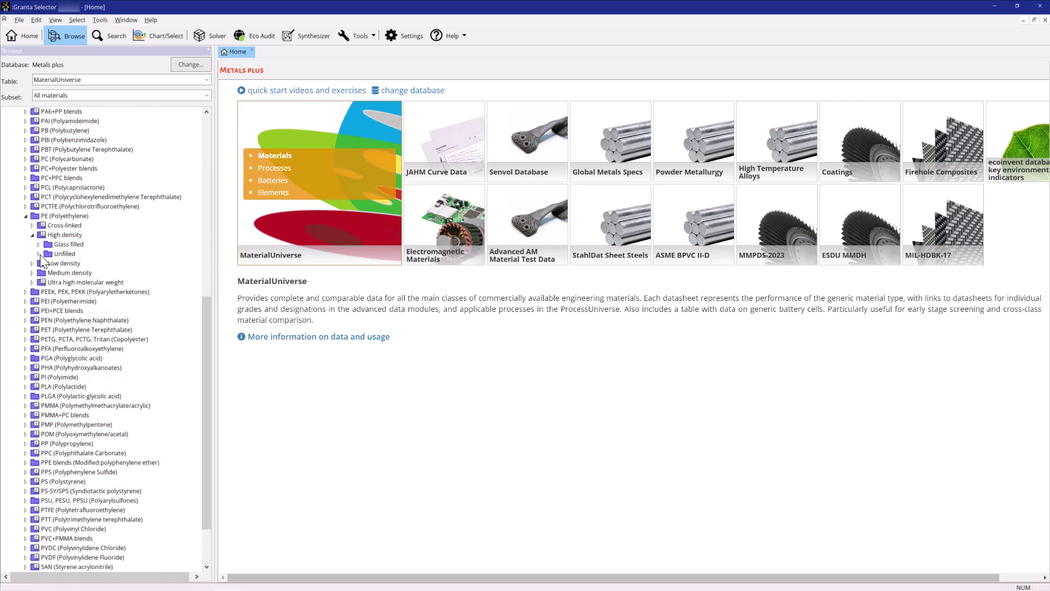
left_click(38, 253)
Step: Add the 'General purpose, molding & extrusion' HDPE grade to a new comparison table
right_click(81, 263)
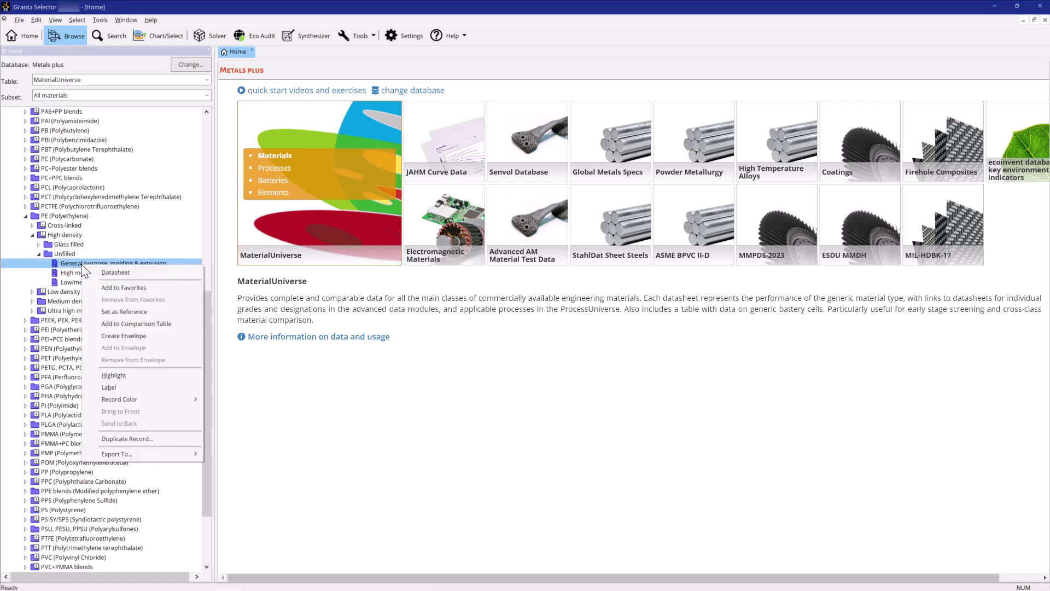
left_click(121, 324)
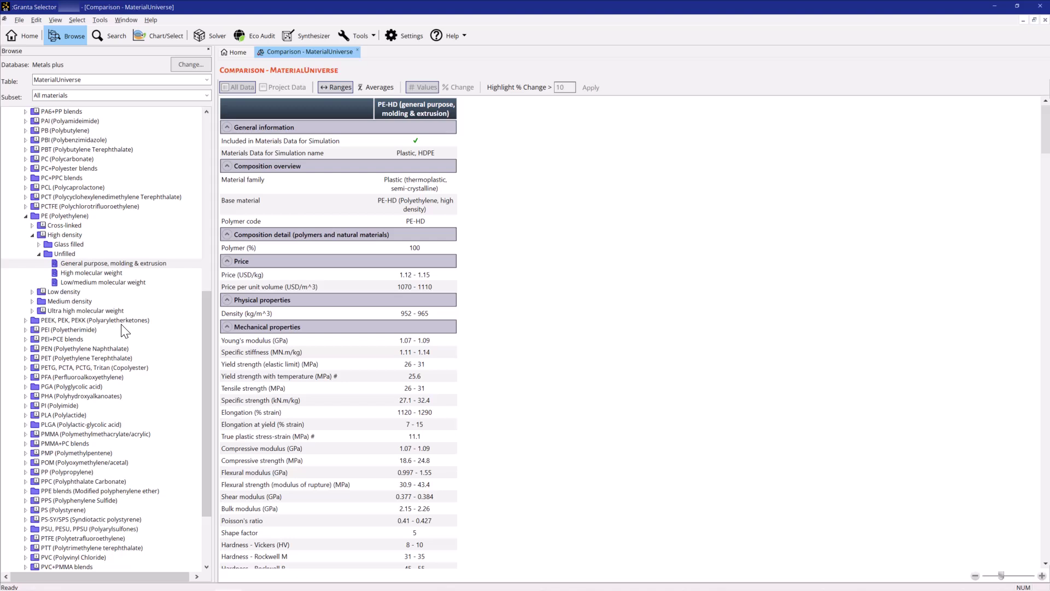
scroll(124, 330, "down", 3)
Step: Expand PP > Unfilled and add 'Random copolymer, high flow' as a second comparison column
left_click(26, 377)
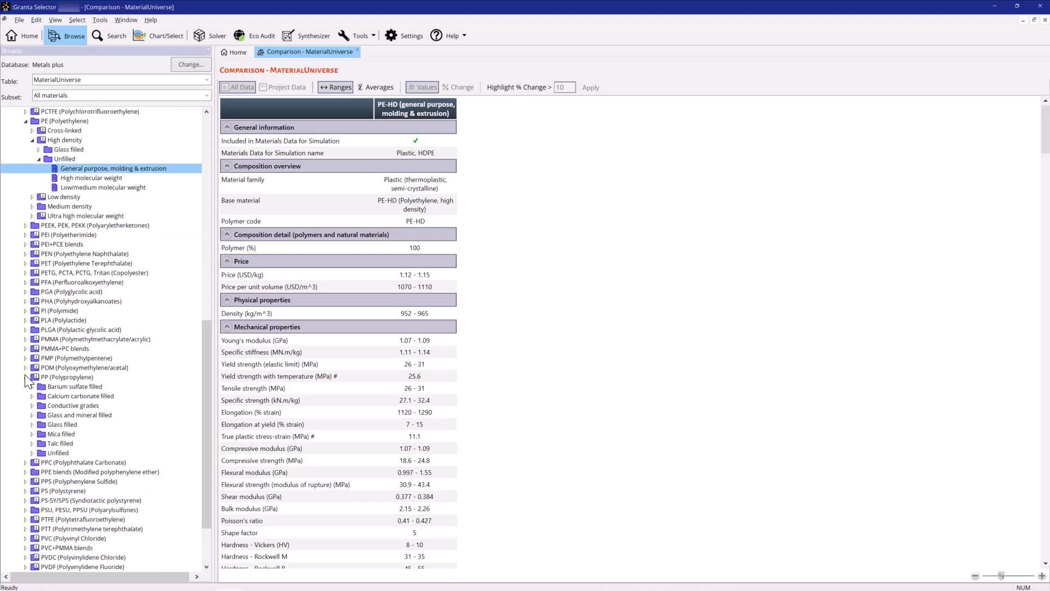
scroll(26, 379, "down", 3)
left_click(31, 377)
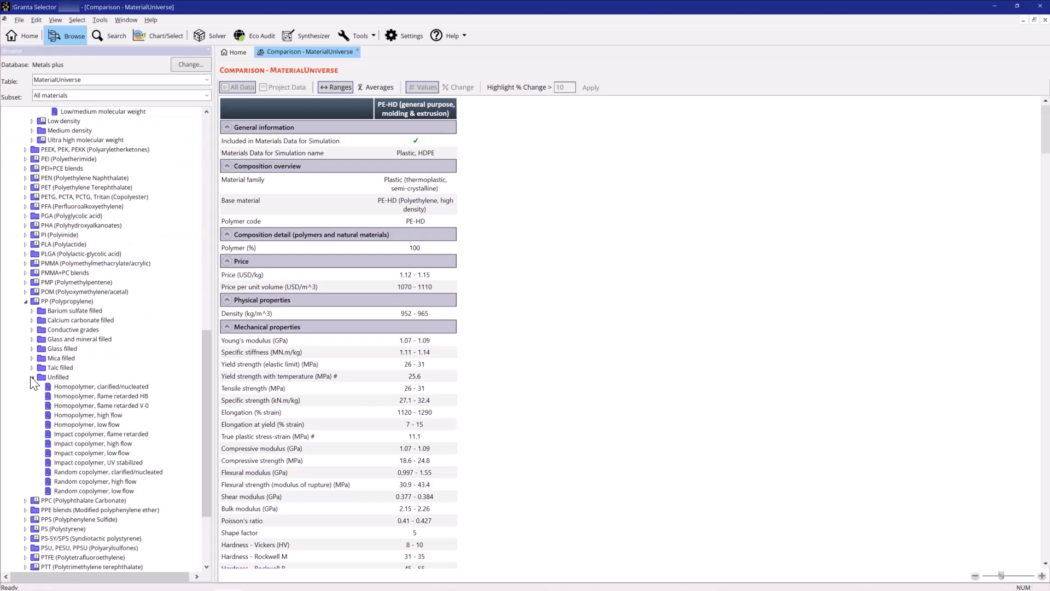
scroll(31, 380, "down", 3)
right_click(76, 394)
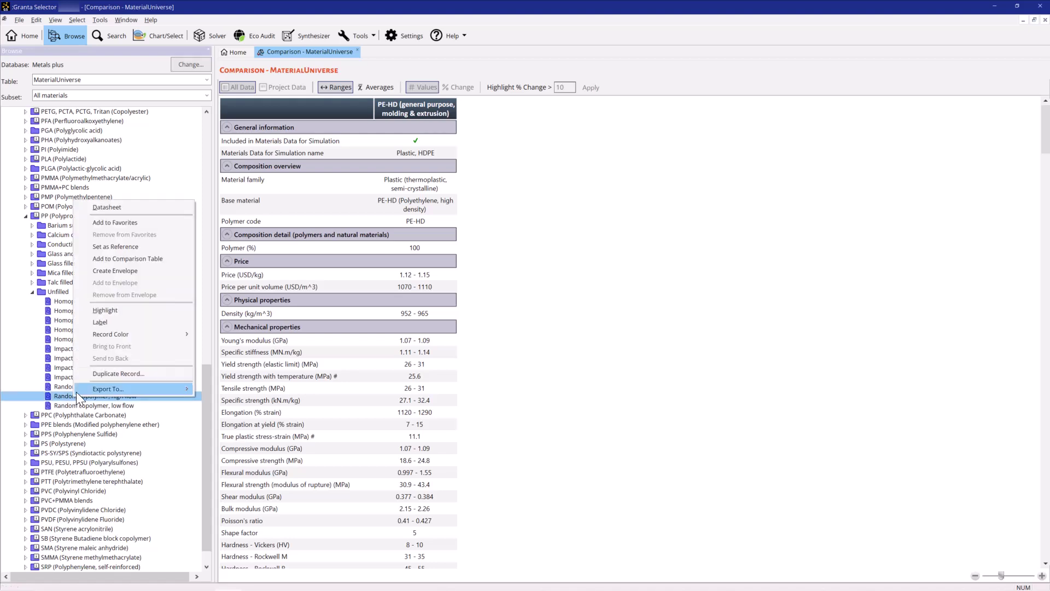
left_click(134, 260)
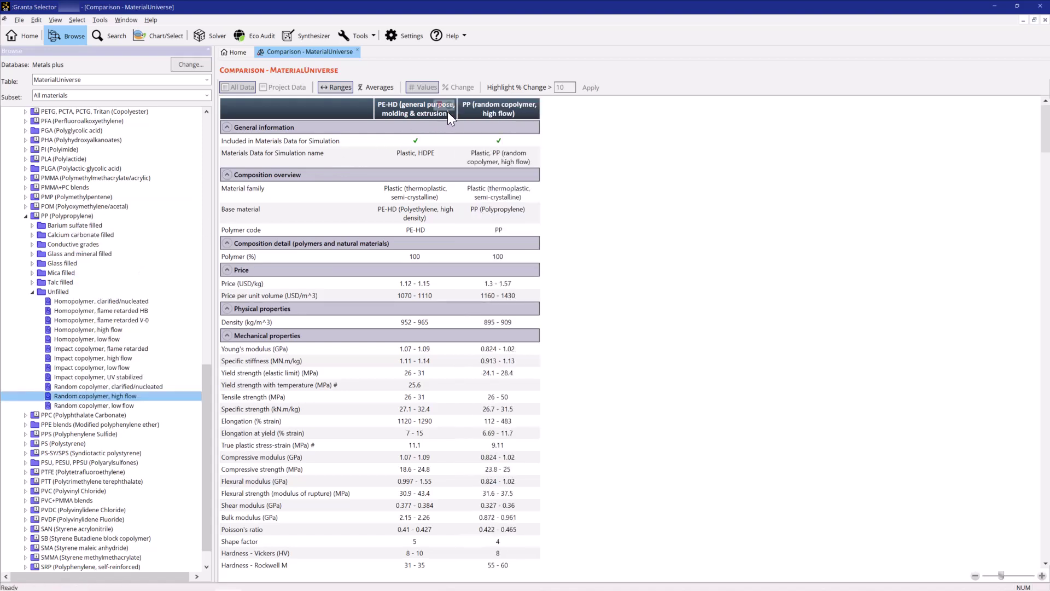
Step: Pin PE-HD as the reference, show PP as % change, and open the comparison table tools
mouse_move(415, 109)
left_click(440, 106)
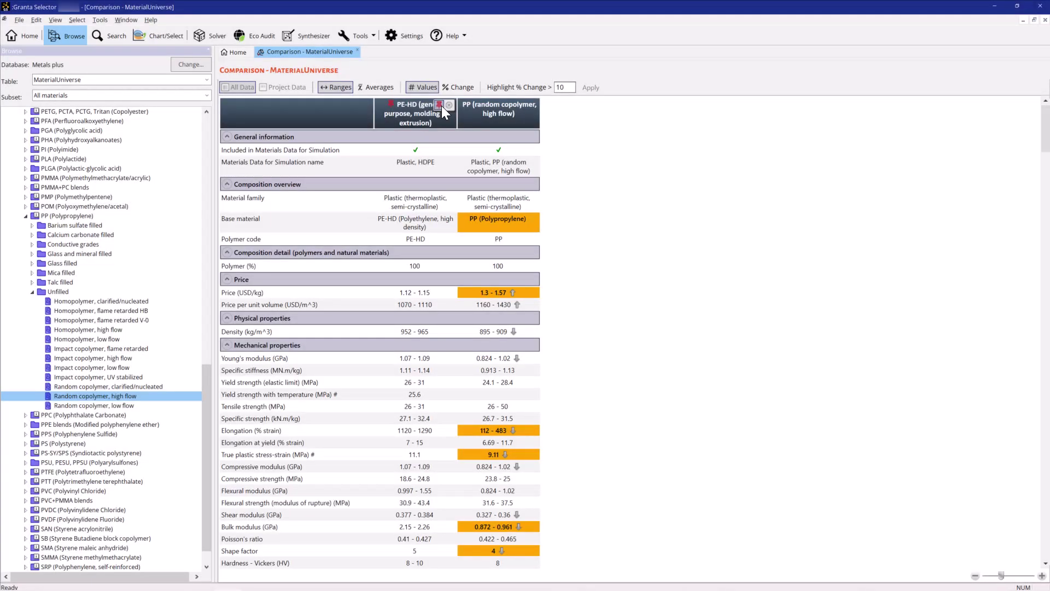
left_click(456, 88)
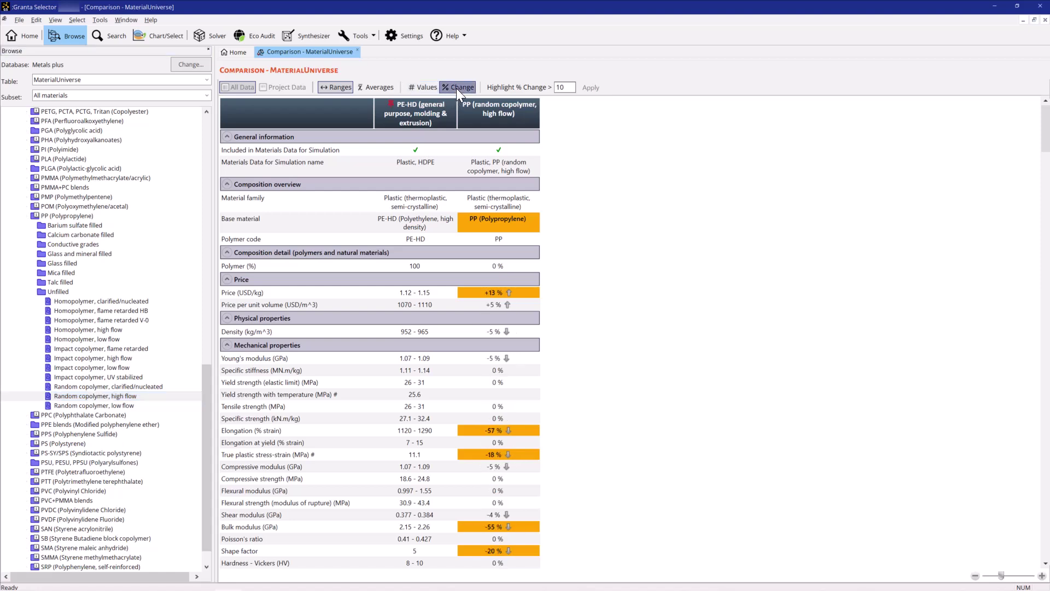
left_click(103, 19)
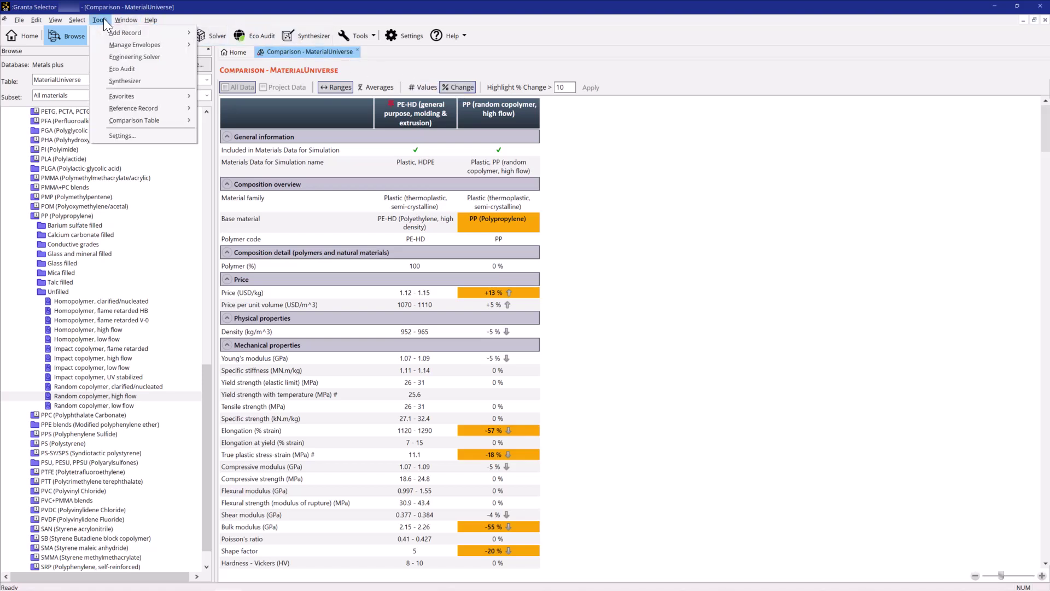